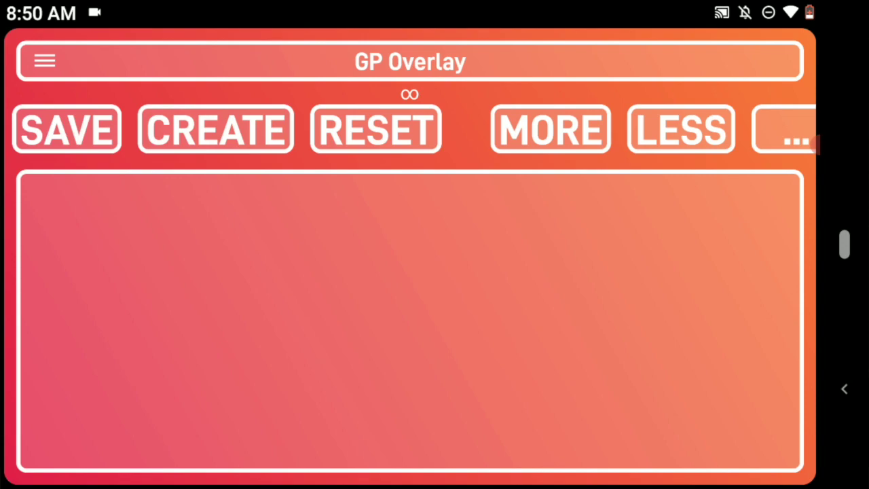
- Add a diamond-shaped Joy Button to the layout area and place it in the area's upper-right corner
left_click(216, 129)
mouse_move(57, 210)
left_mouse_down()
mouse_move(344, 274)
mouse_move(434, 235)
mouse_move(450, 254)
mouse_move(390, 280)
mouse_move(497, 245)
left_mouse_up()
scroll(345, 275, "up", 5)
left_click_drag(457, 272, 322, 306)
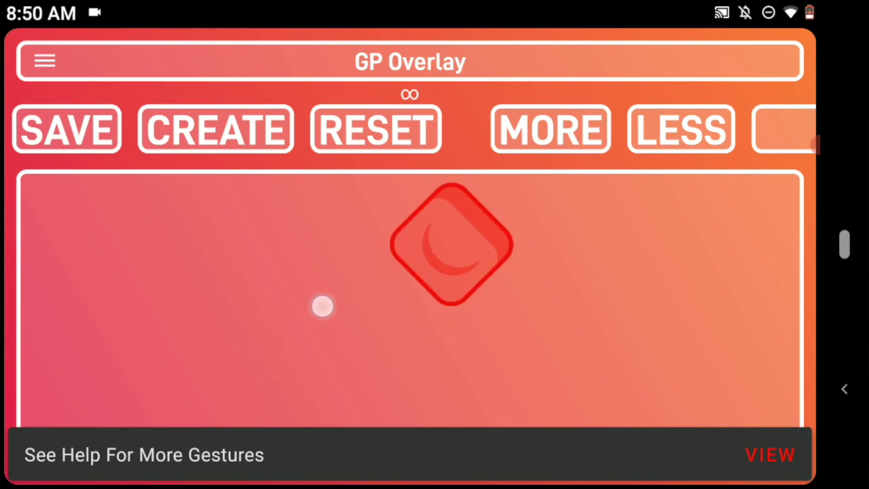
left_click_drag(446, 287, 342, 339)
left_click_drag(424, 238, 714, 231)
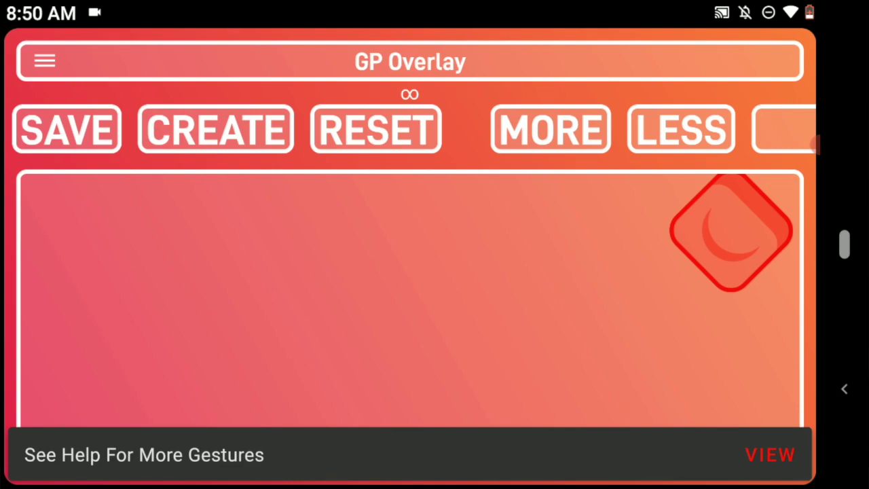
mouse_move(701, 243)
left_mouse_down()
mouse_move(714, 248)
mouse_move(708, 241)
left_mouse_up()
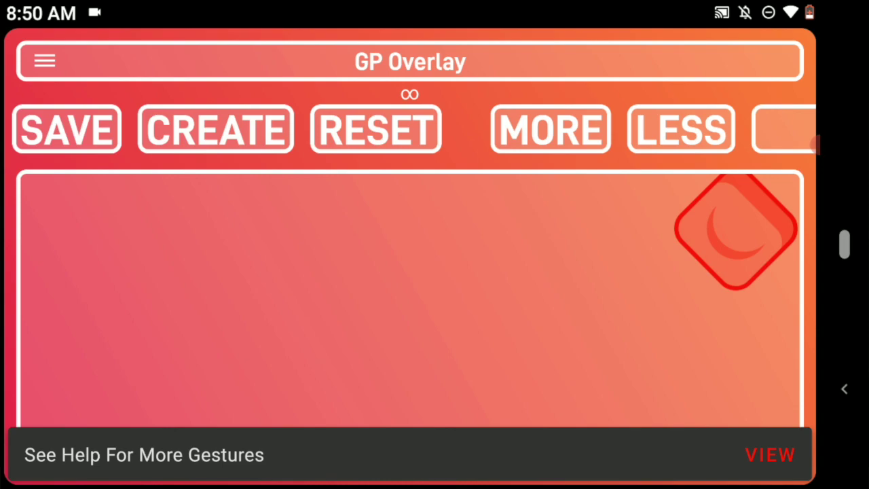
- Open the Joy Button's details and begin its keybind with "up:"
left_click(737, 235)
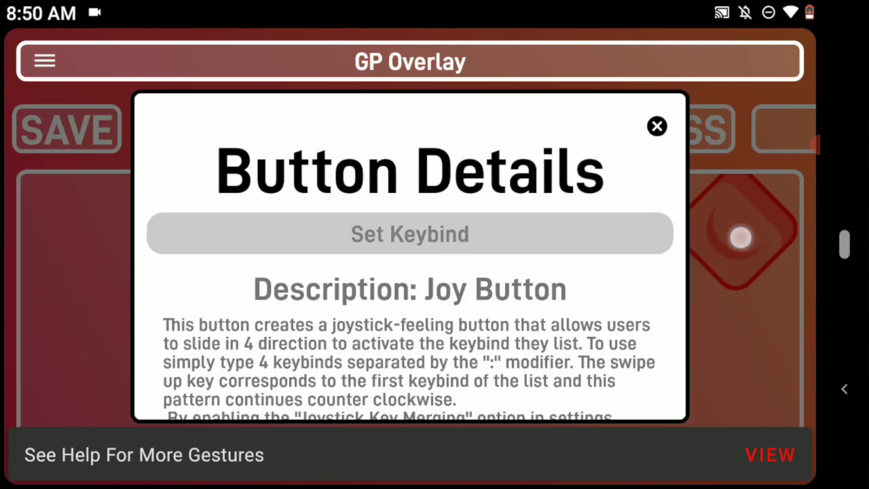
left_click(410, 233)
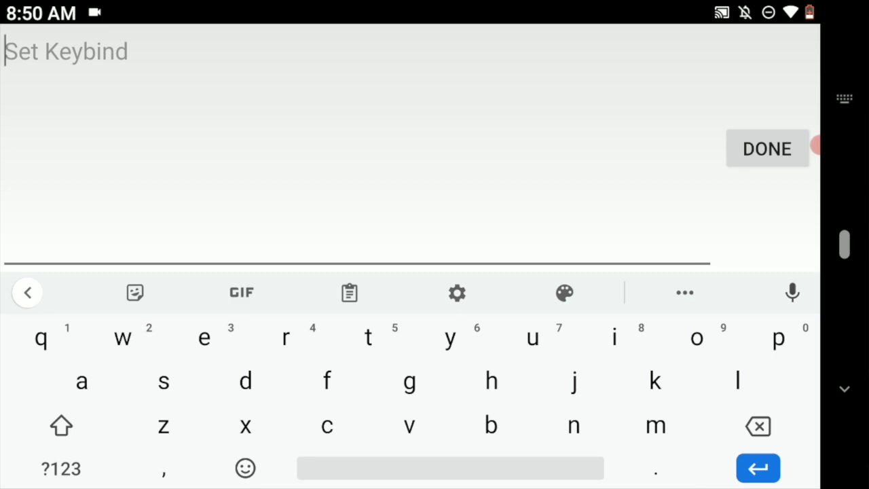
type("up")
left_click(95, 450)
type(":")
left_click(61, 468)
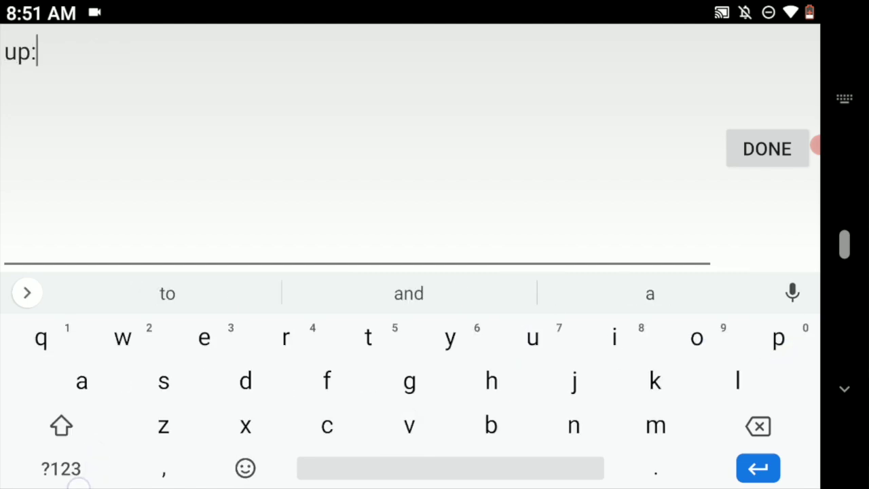
type("right")
key("BackSpace")
key("BackSpace")
key("BackSpace")
key("BackSpace")
key("BackSpace")
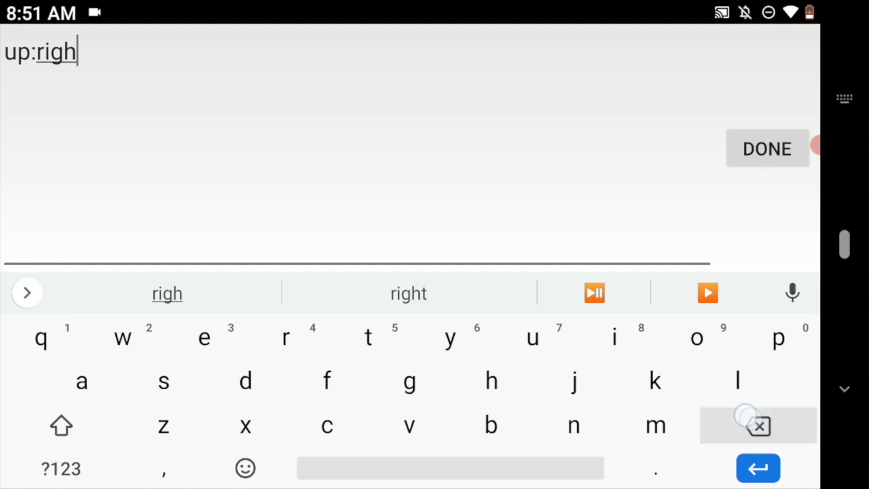
- Complete the Joy Button's keybind as up:left:down:right and accept it
type("left")
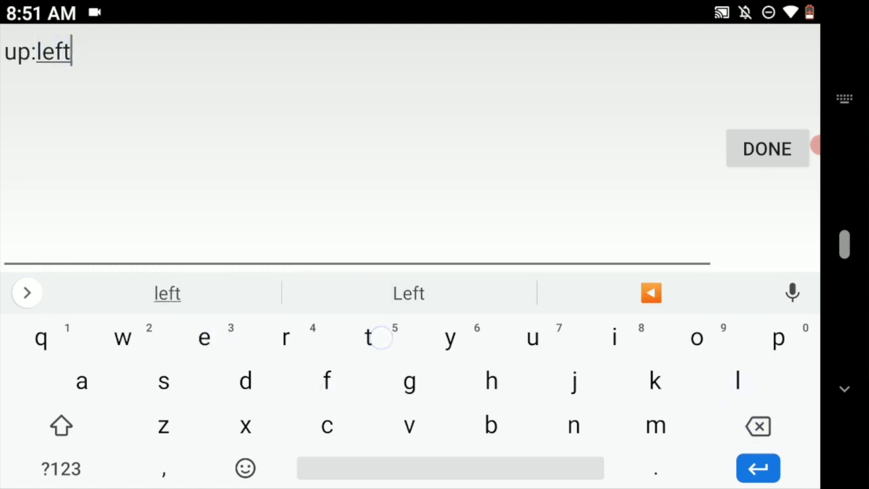
left_click(61, 469)
type(":")
left_click(64, 470)
type("dowb")
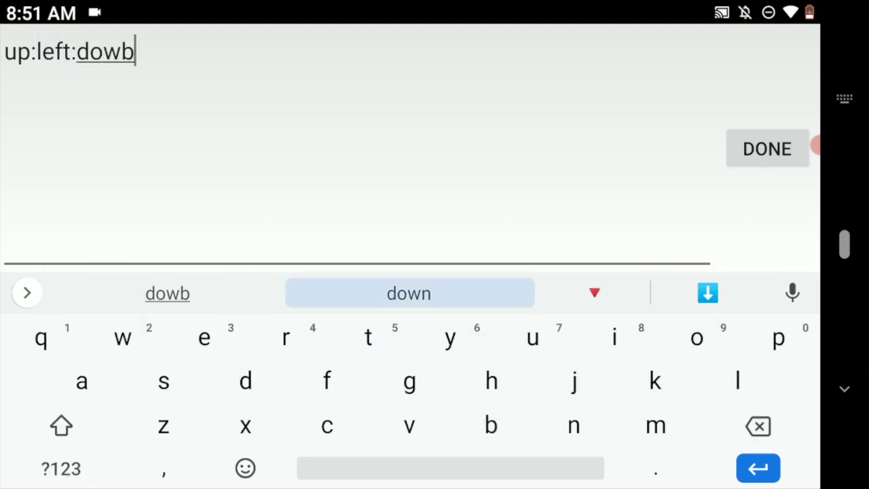
key("BackSpace")
type("n")
left_click(61, 469)
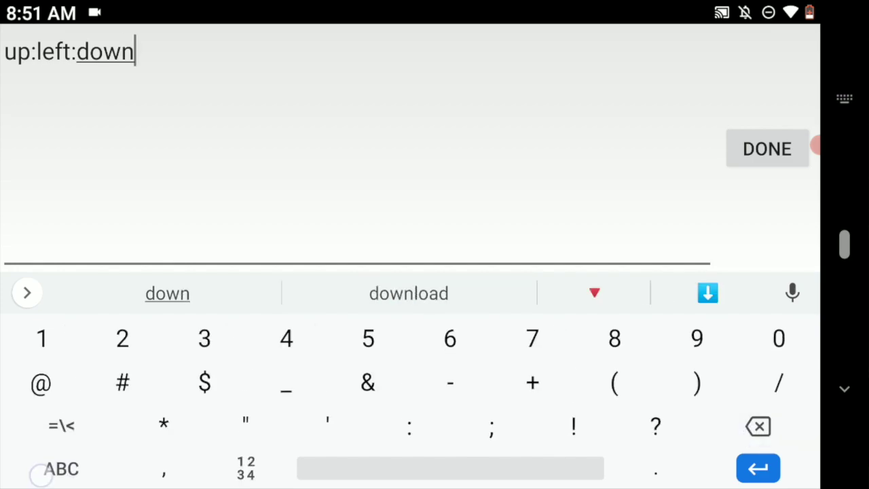
type(":")
left_click(61, 468)
type("right")
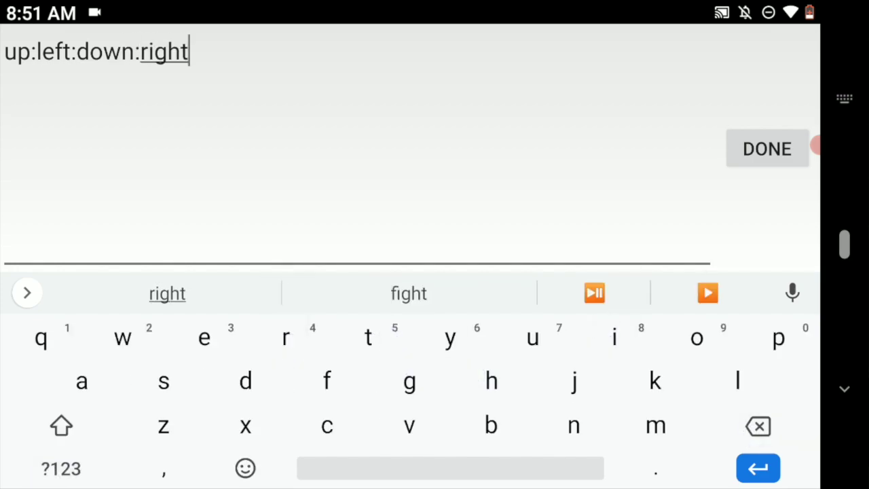
left_click(767, 148)
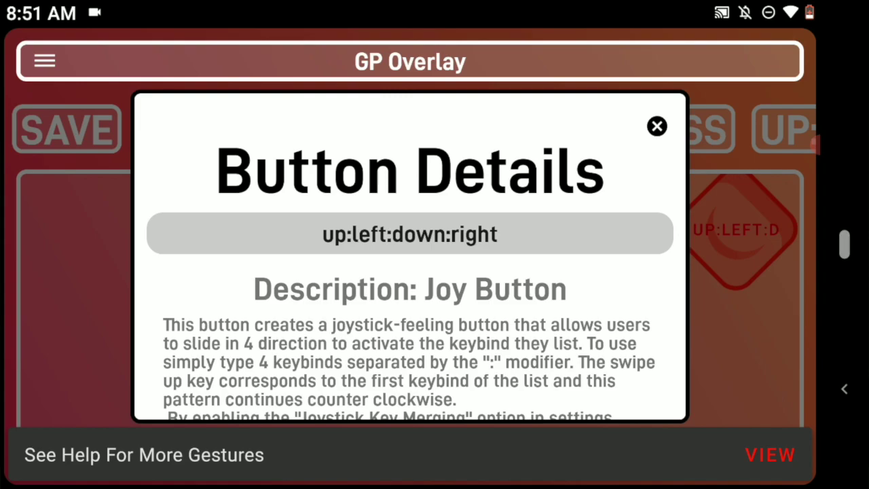
- Close the button details and shift the Joy Button slightly down within the layout's upper-right corner
mouse_move(572, 400)
left_mouse_down()
mouse_move(570, 289)
mouse_move(572, 407)
left_mouse_up()
left_click(646, 148)
left_click(634, 129)
left_click(660, 127)
left_click(739, 240)
left_click_drag(740, 240, 735, 254)
left_click(733, 274)
- Add a round Normal Button and place it in the upper-left corner of the layout area
left_click(216, 129)
left_click_drag(60, 221, 160, 267)
left_click_drag(146, 306, 21, 434)
left_click_drag(195, 277, 122, 248)
- Set the round button's keybind to e and close its details
left_click(64, 233)
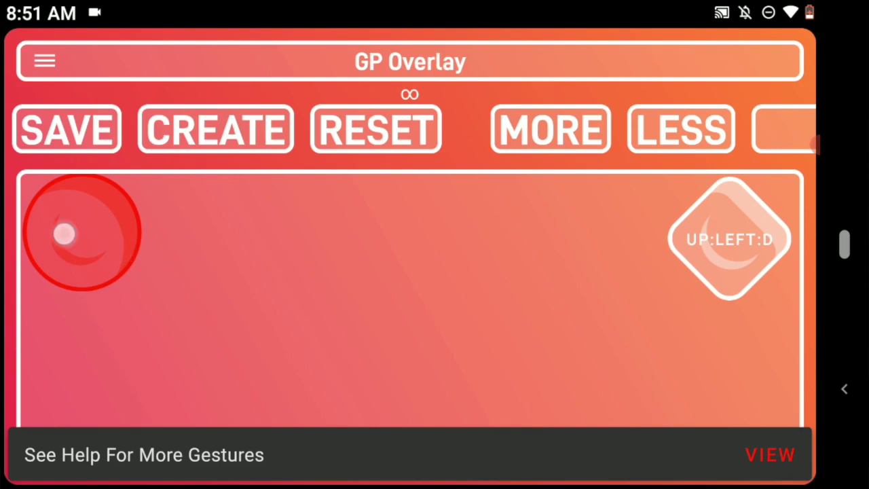
left_click(392, 253)
type("e")
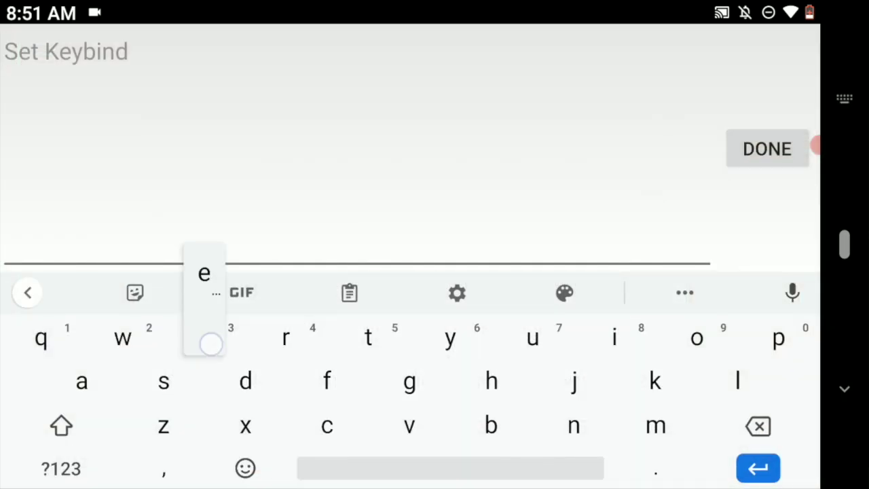
left_click(804, 147)
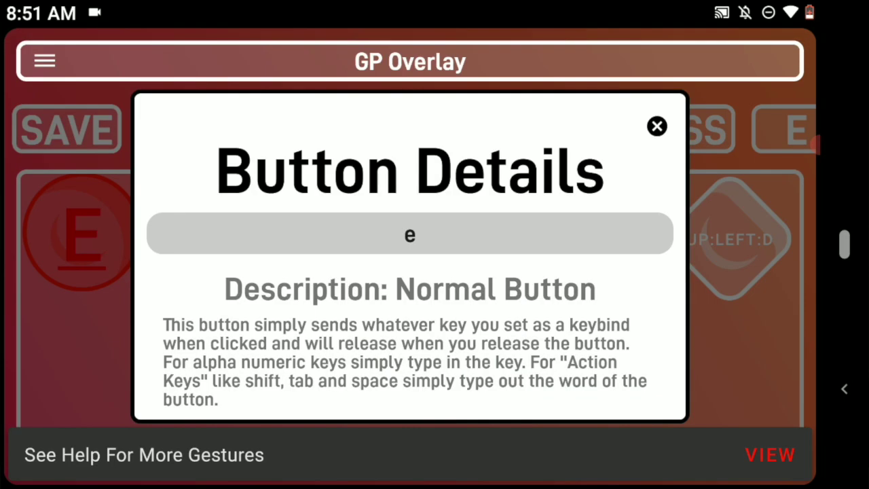
left_click(657, 125)
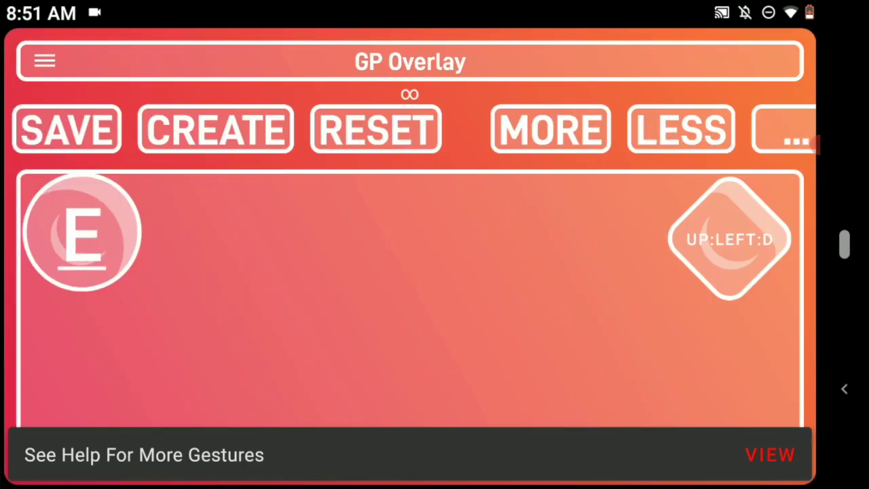
- Save the controller layout and create the overlay from it
left_click(59, 138)
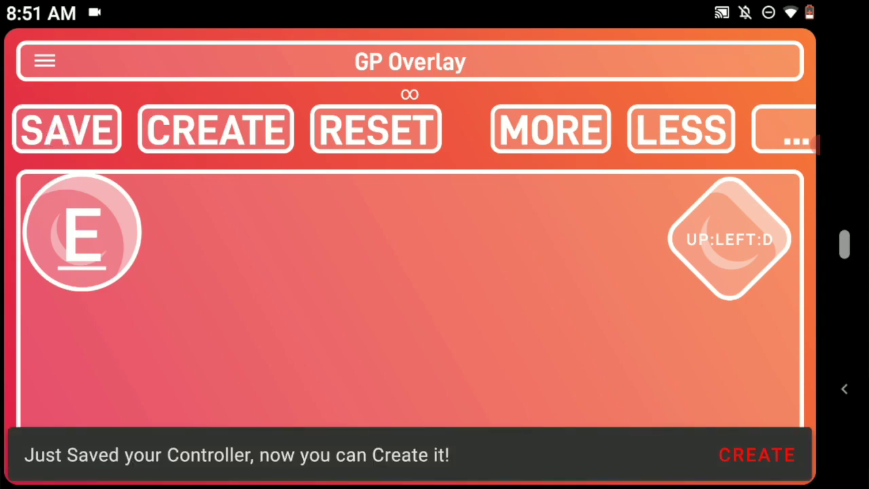
left_click(255, 138)
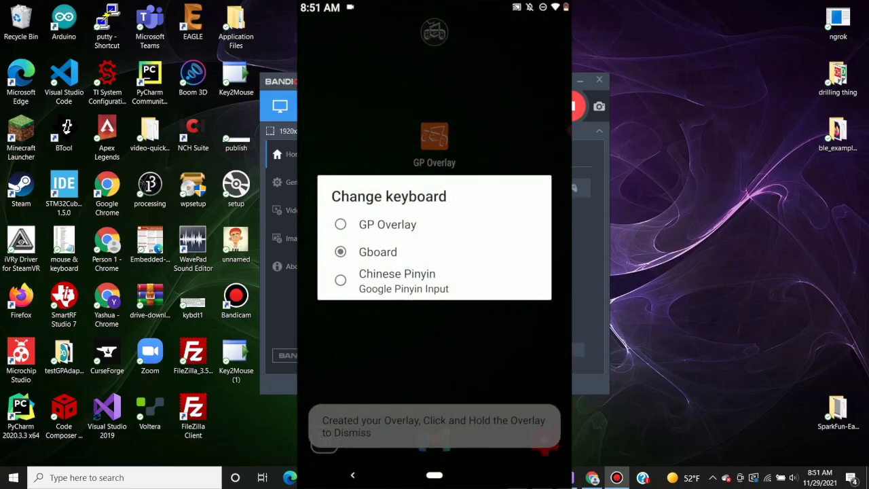
left_click(435, 268)
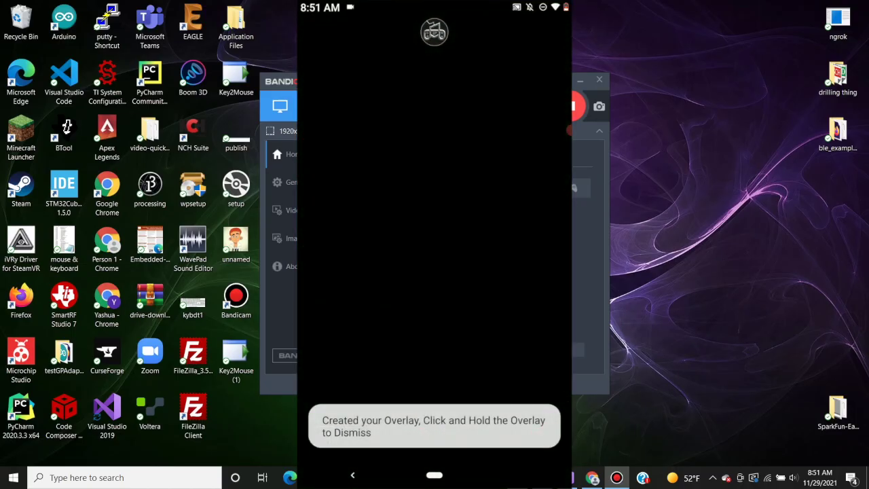
left_click(496, 175)
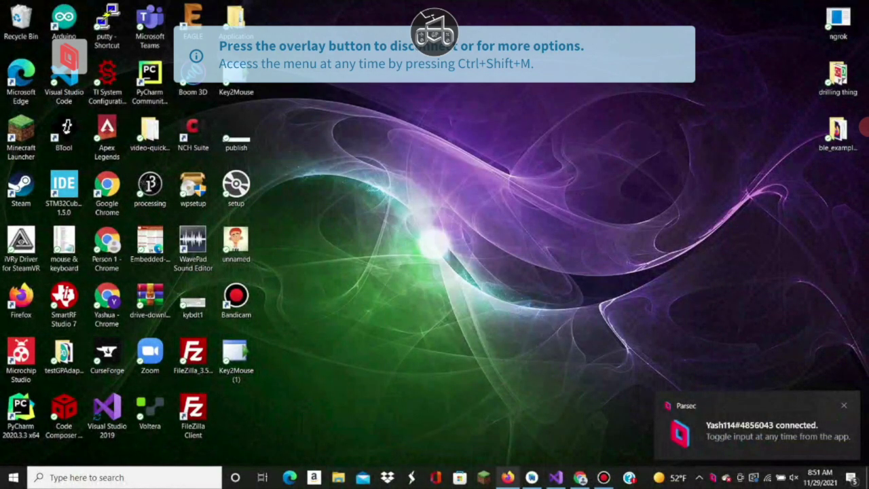
mouse_move(508, 477)
left_click(508, 428)
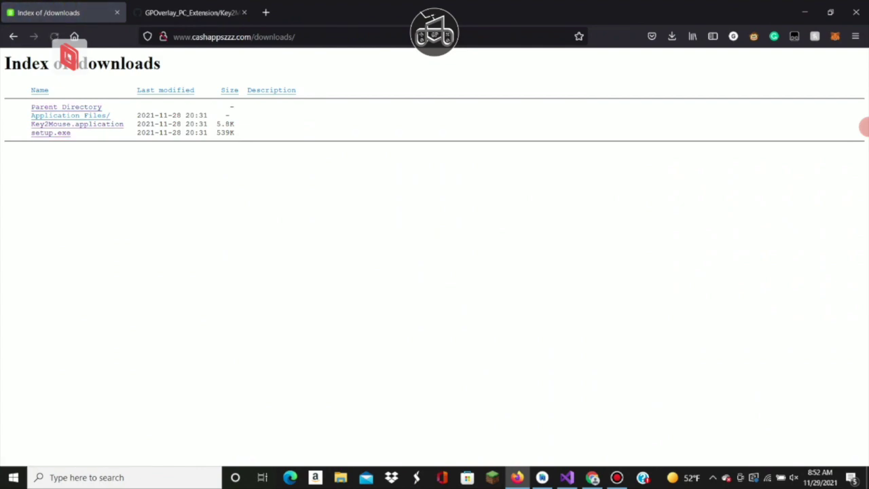
key("ctrl+l")
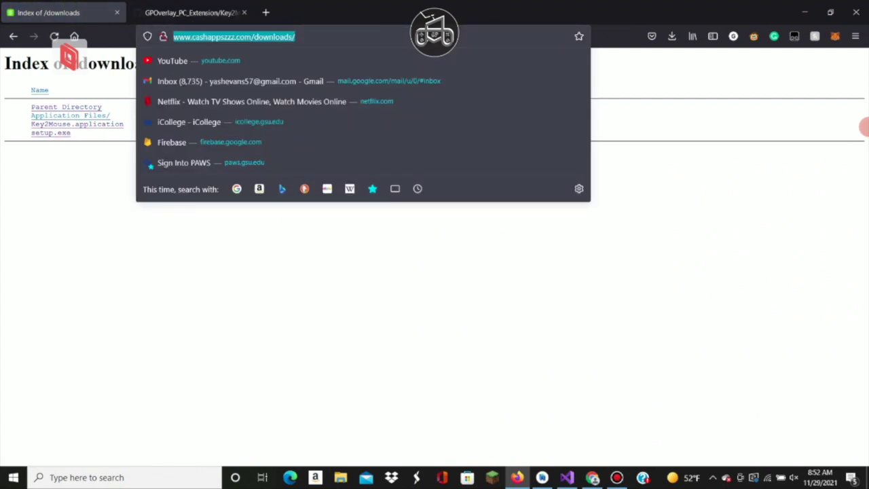
key("Return")
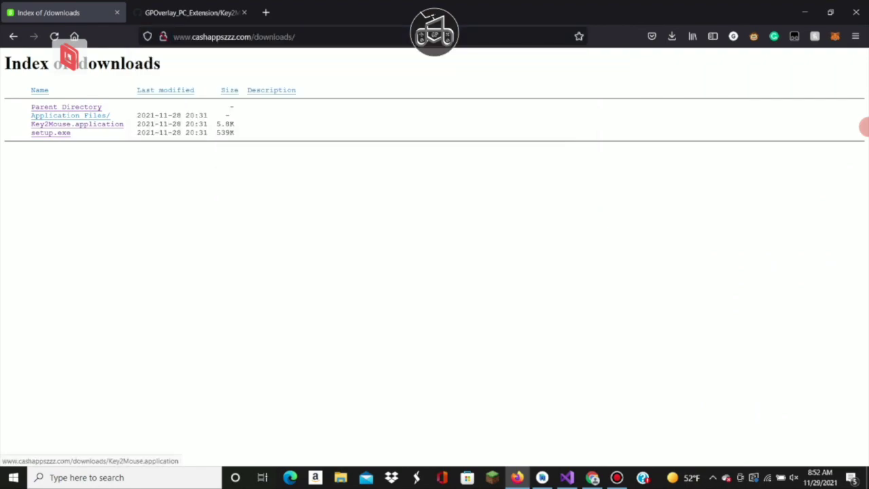
- Start downloading setup.exe from the downloads page with the Desktop as its destination
left_click(50, 132)
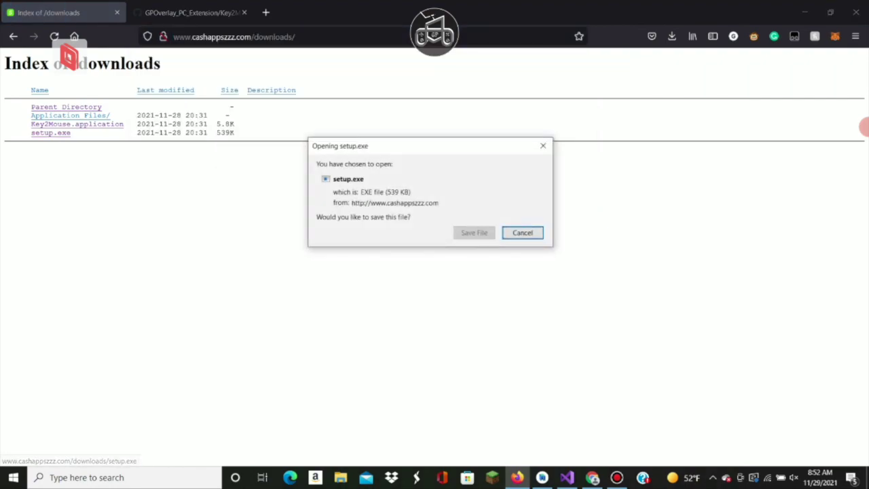
key("Return")
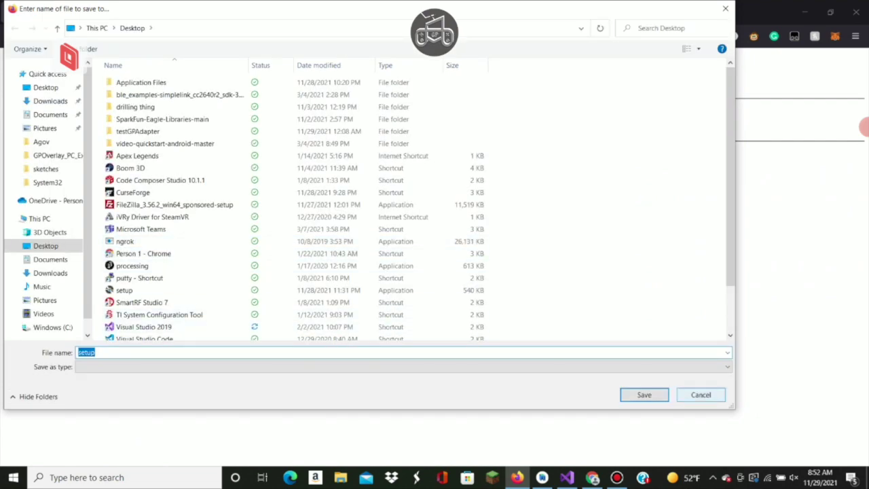
key("Return")
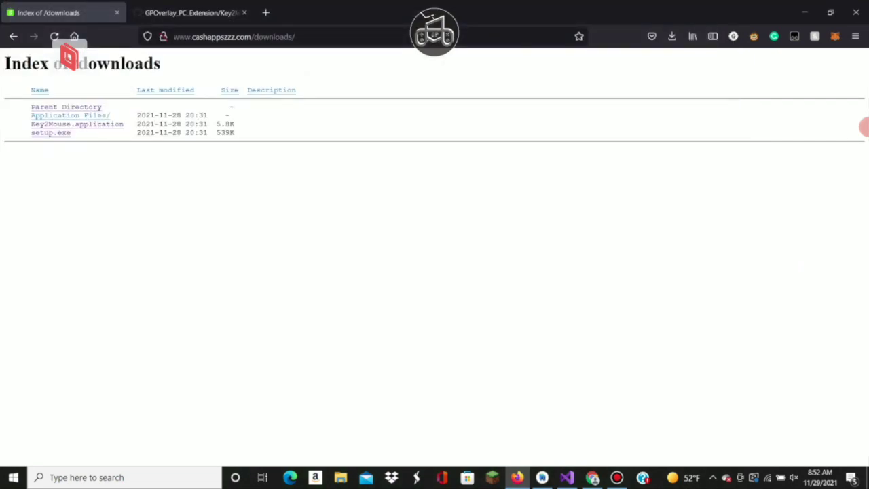
- View setup.exe in the Key2MouseApplication folder of the GPOverlay_PC_Extension repository on GitHub
key("ctrl+Tab")
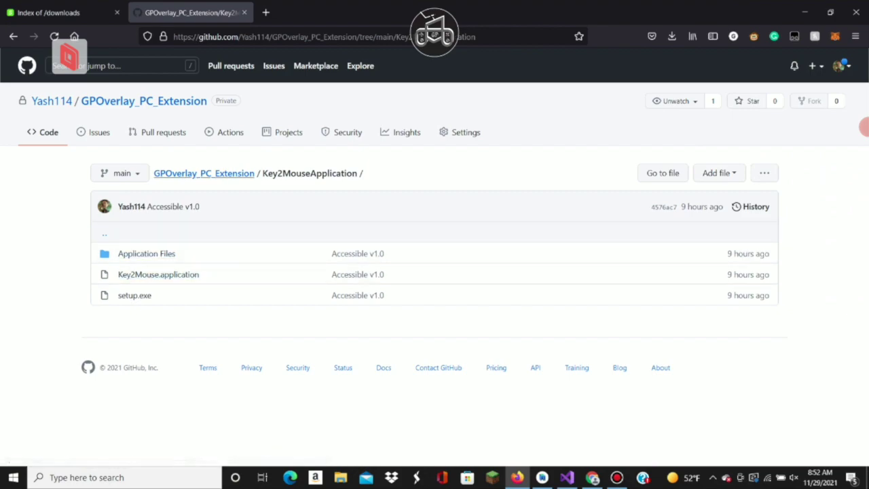
left_click(204, 173)
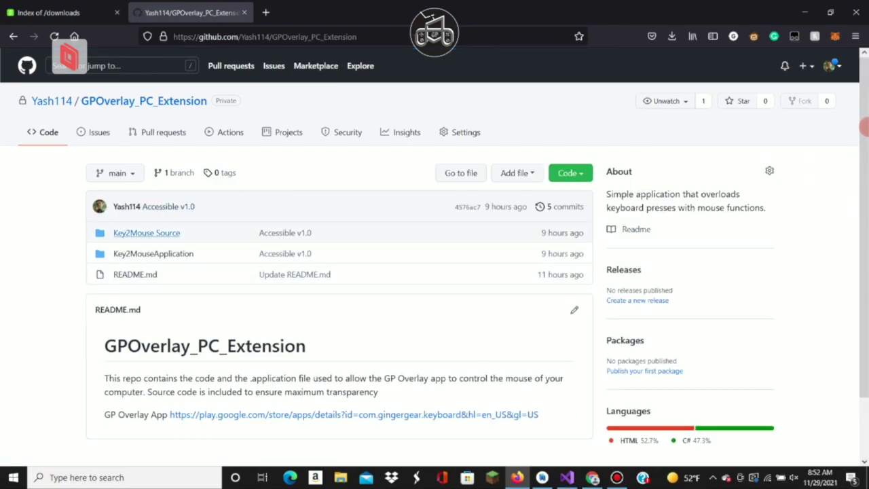
left_click(153, 254)
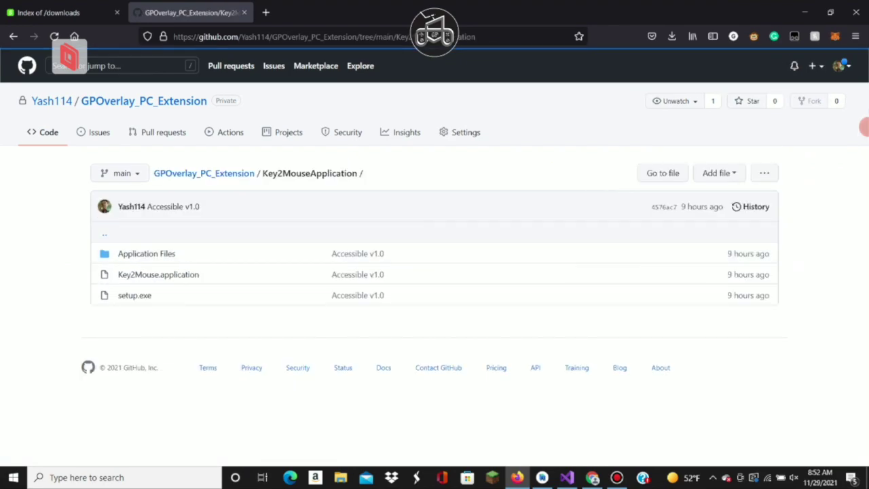
left_click(135, 295)
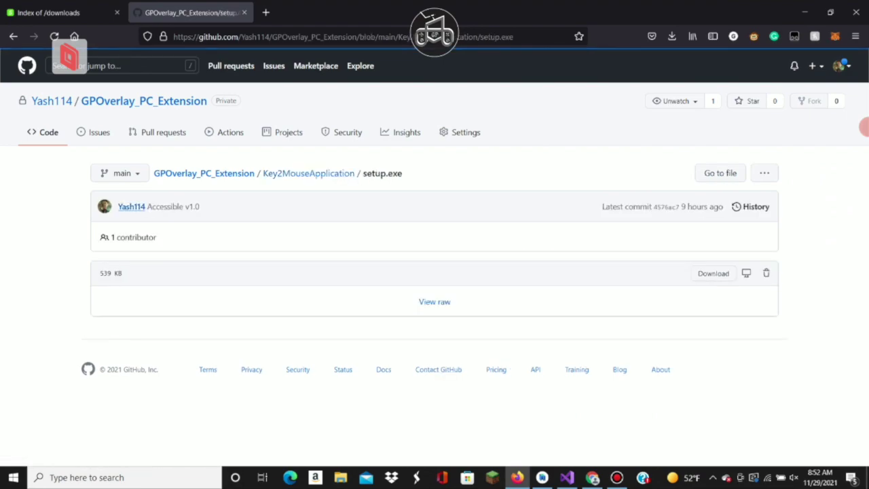
- Return to the GPOverlay_PC_Extension repository's main page and show its Download ZIP option
left_click(203, 173)
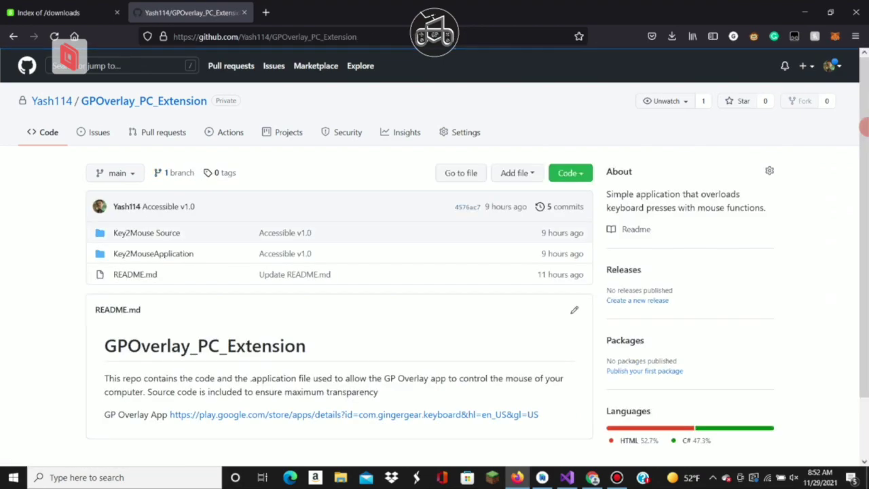
left_click(570, 172)
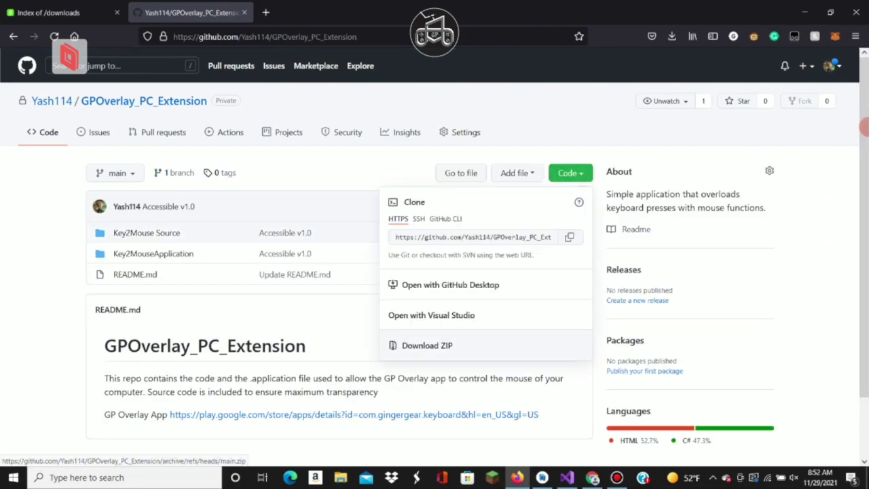
left_click(427, 345)
left_click(570, 173)
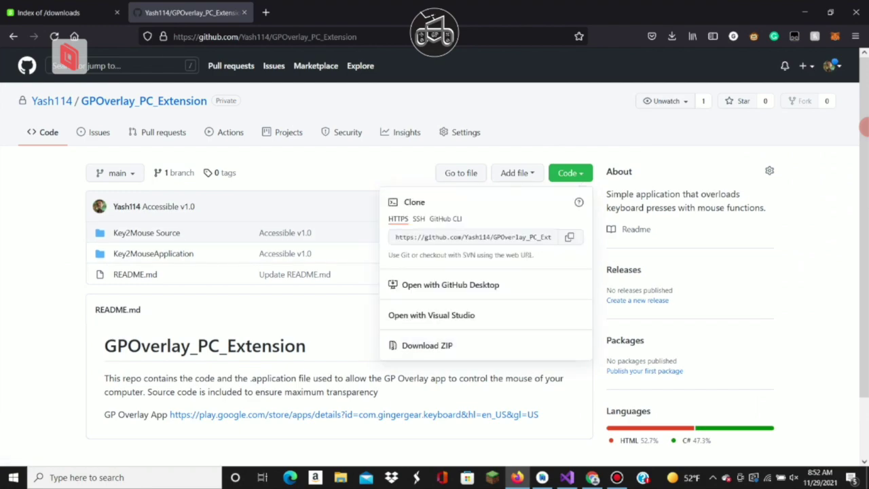
- Download setup.exe from the downloads page to the Desktop, replacing the existing copy
left_click(57, 13)
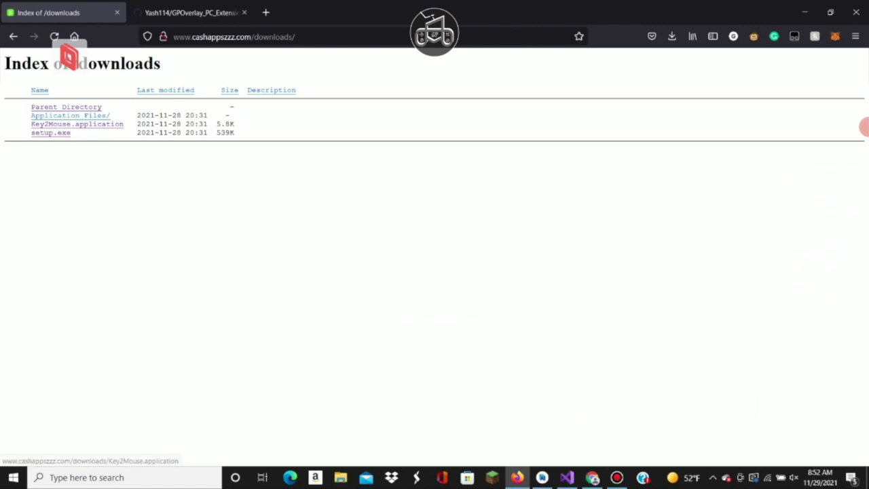
left_click(51, 132)
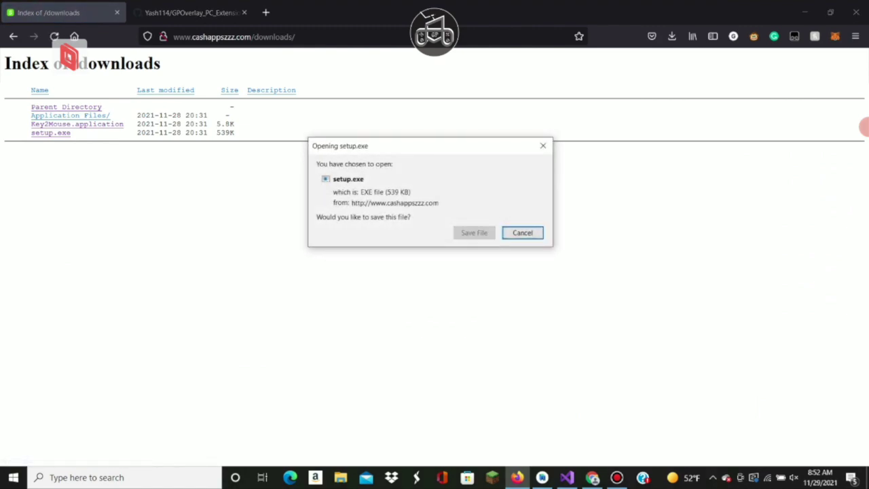
left_click(474, 233)
key("Return")
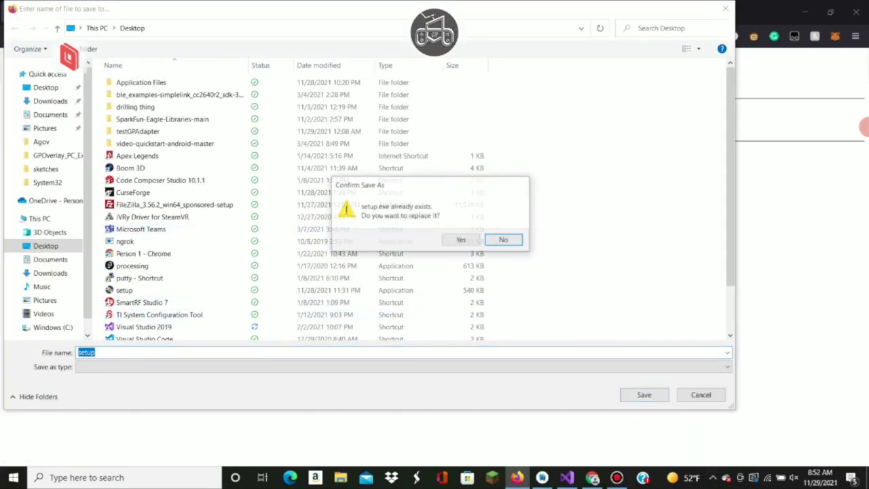
key("Left")
key("Return")
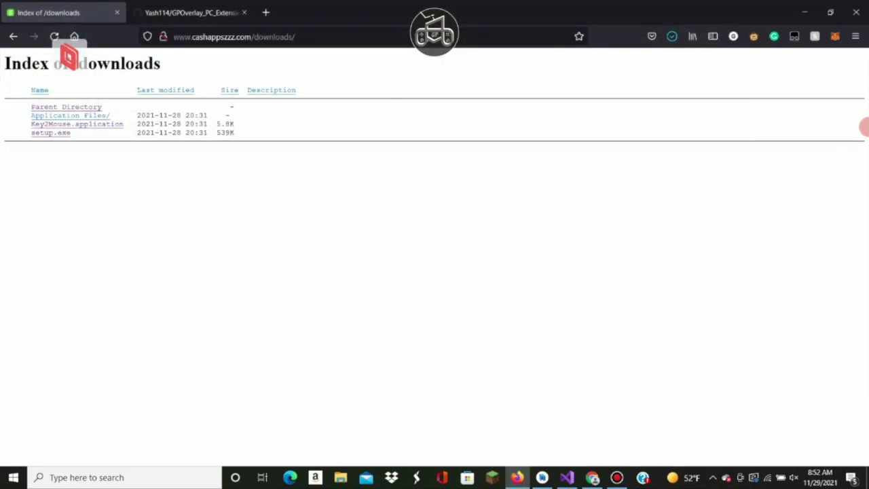
- Run the downloaded setup.exe, allowing it past the Windows SmartScreen block
left_click(529, 64)
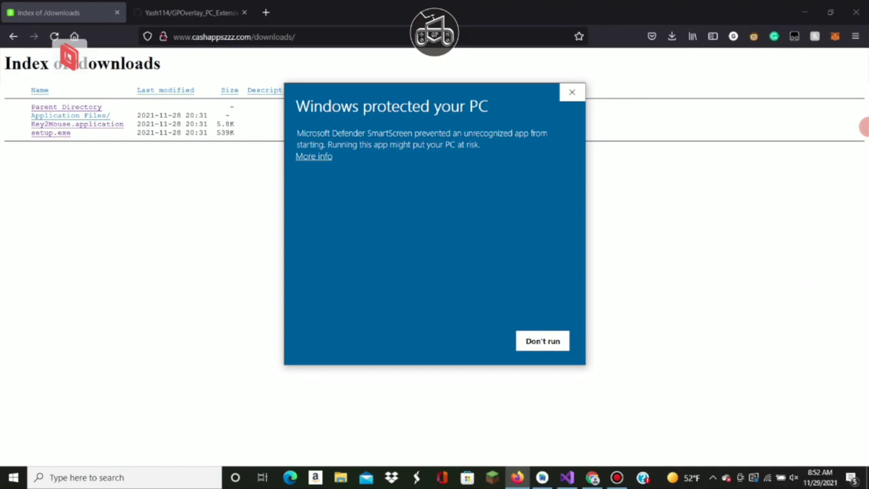
left_click_drag(480, 145, 304, 133)
left_click(482, 146)
left_click_drag(482, 145, 398, 145)
left_click(313, 156)
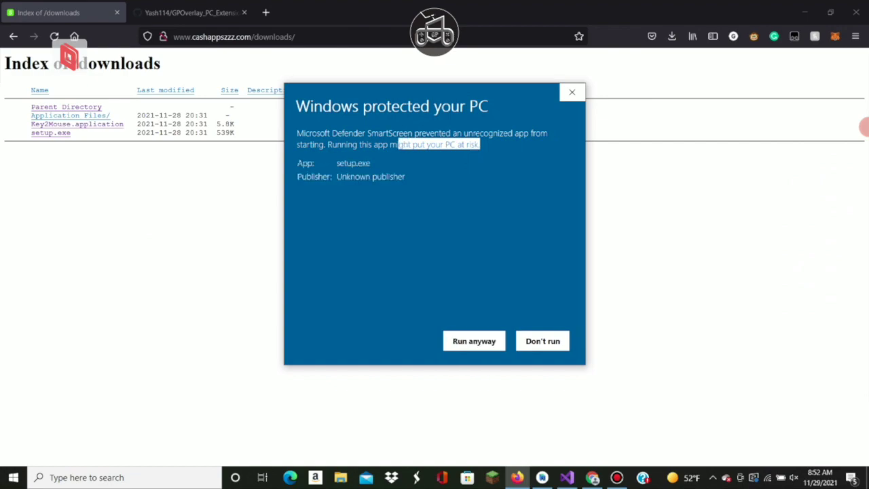
left_click(474, 341)
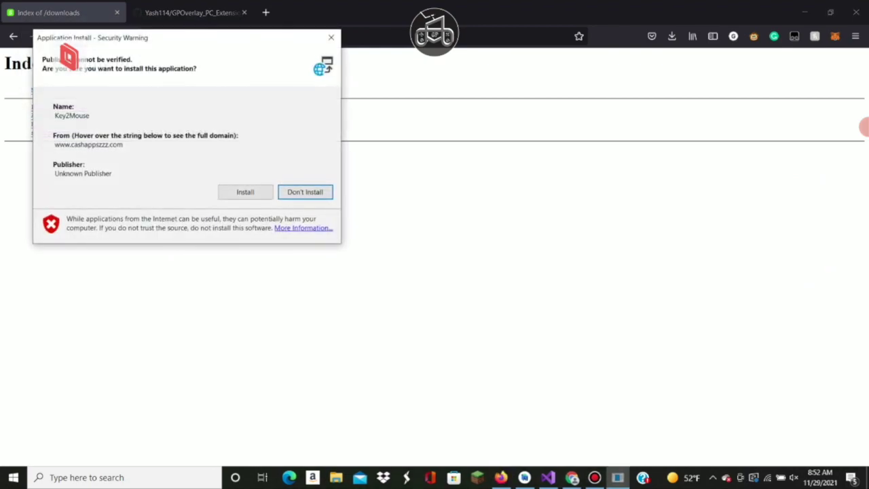
left_click(245, 192)
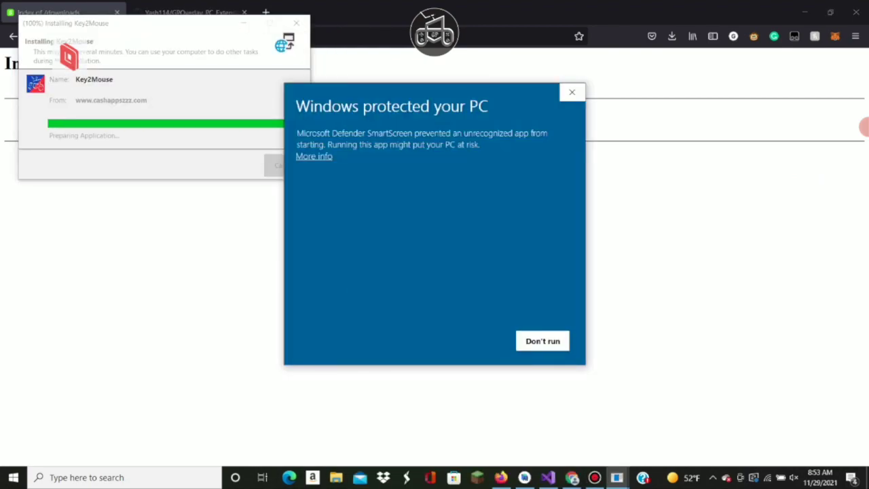
left_click(314, 156)
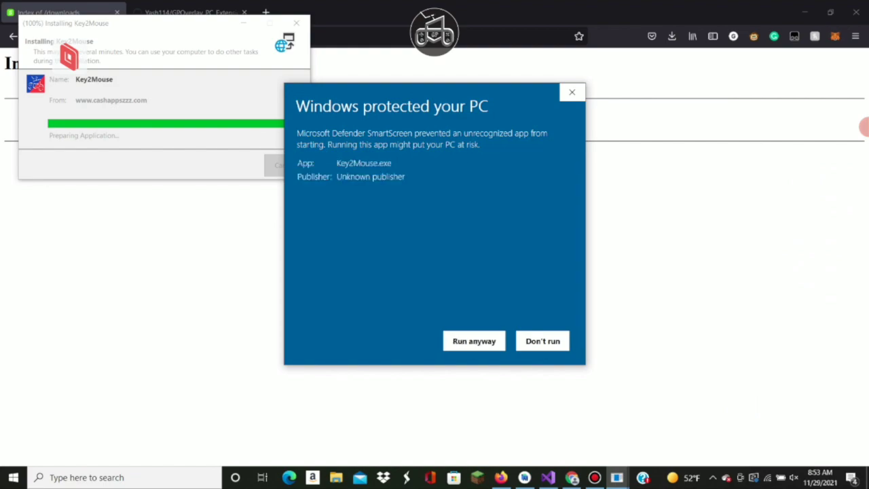
left_click(474, 341)
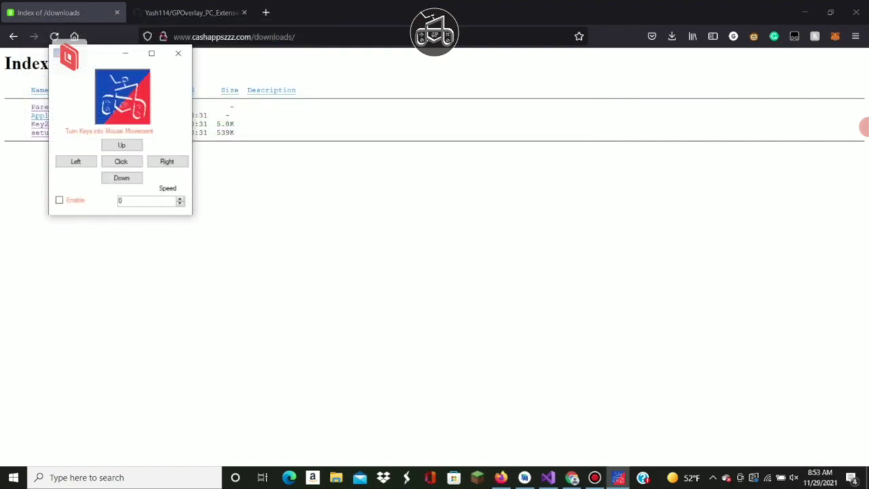
- Open the Key2Mouse Source folder of the GPOverlay_PC_Extension repository, then return to the downloads page
left_click_drag(102, 62, 63, 156)
left_click(190, 13)
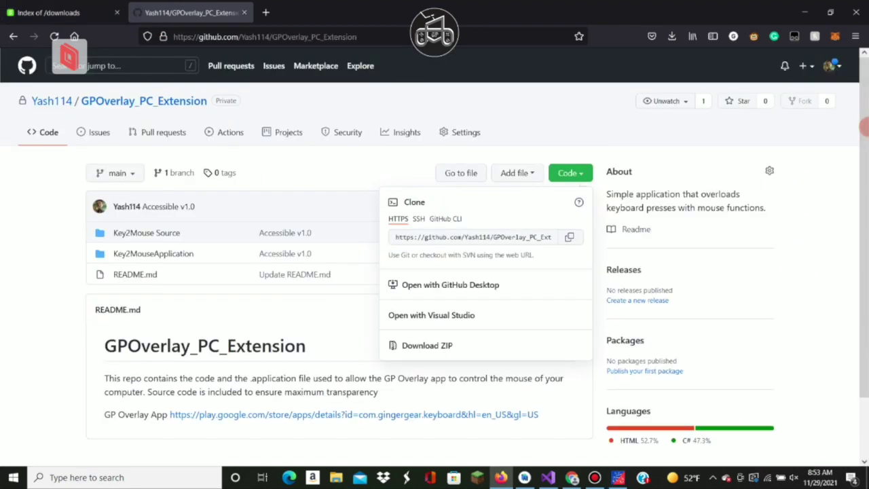
left_click(147, 233)
left_click(61, 12)
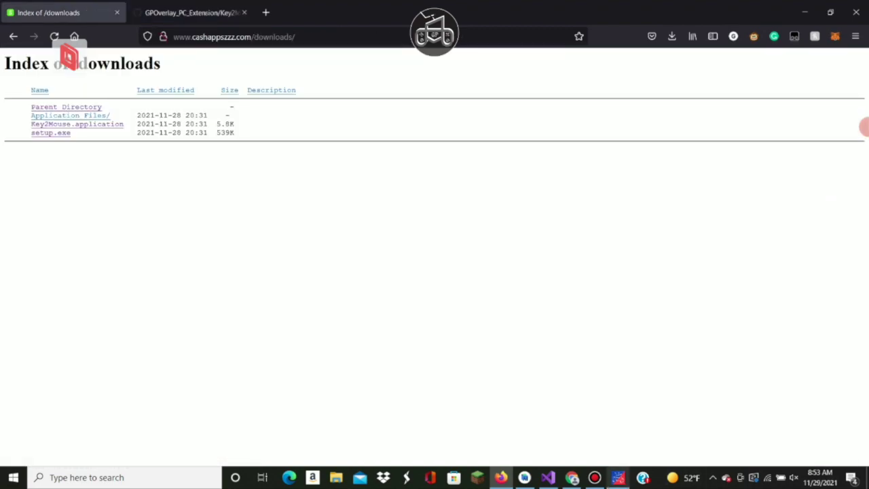
- Bring the Key2Mouse window to the screen's centre and assign the arrow keys to its Up, Right, Down and Left movements
left_click(617, 477)
left_click_drag(54, 148, 388, 140)
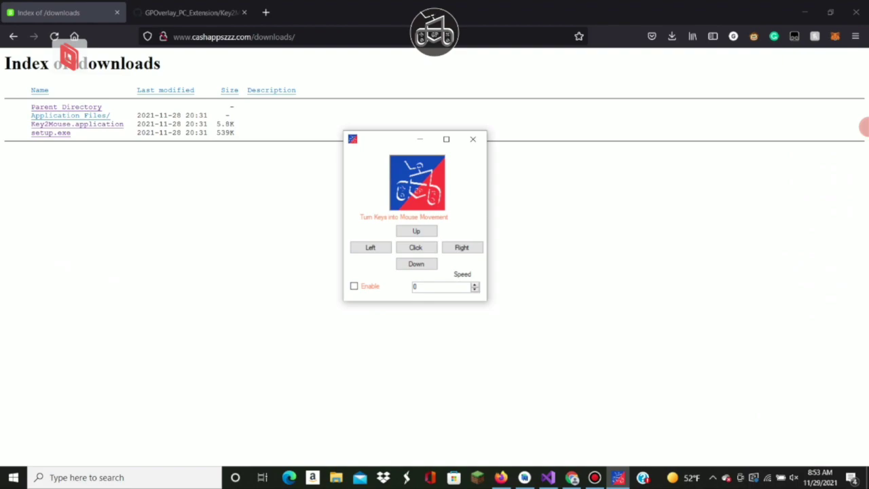
key("Up")
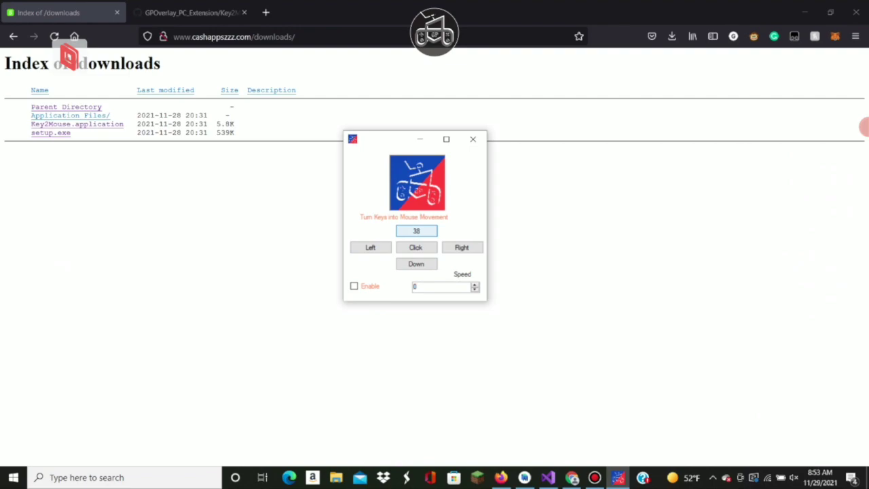
key("Right")
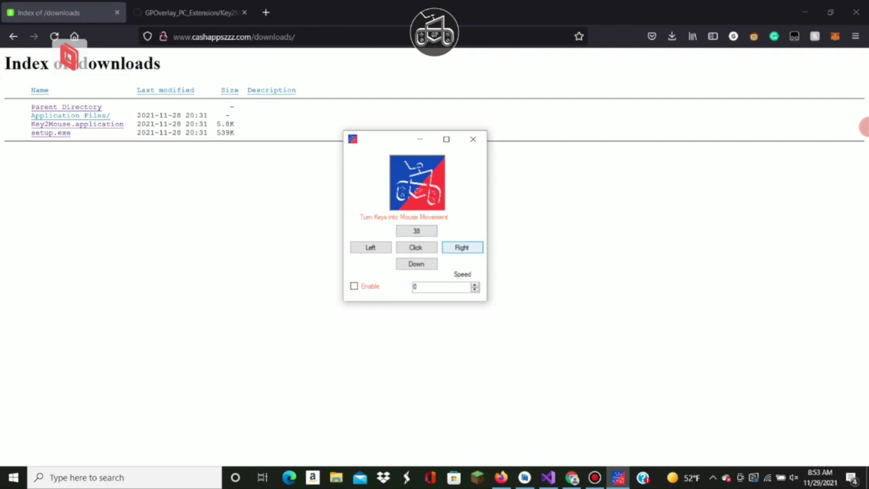
key("Right")
key("Down")
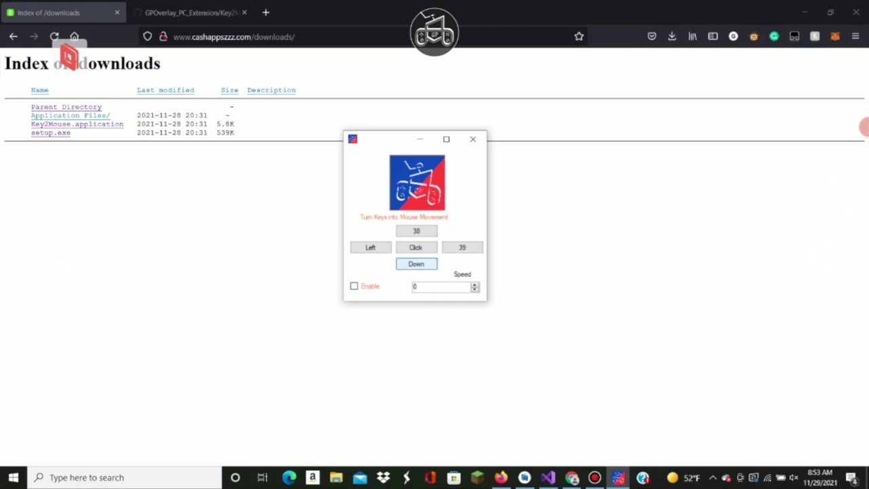
key("Down")
key("Left")
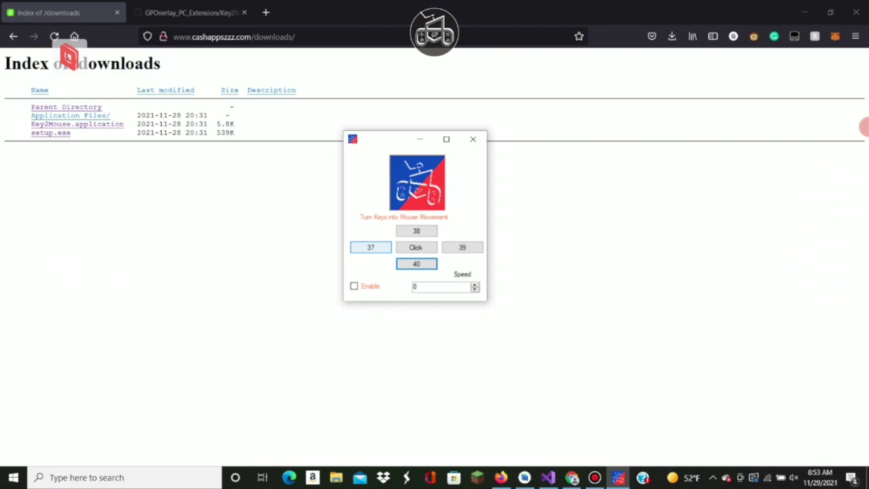
- Assign the E key to the mouse click in Key2Mouse and enable the key-to-mouse conversion
left_click(416, 247)
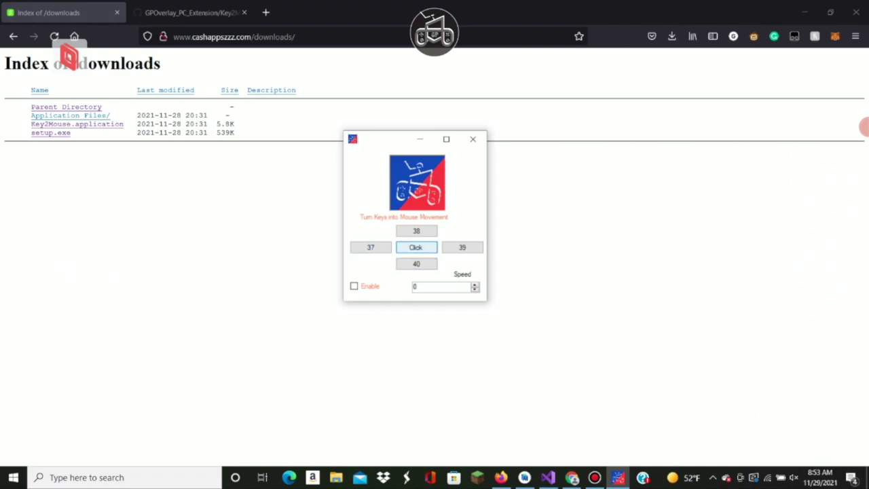
key("e")
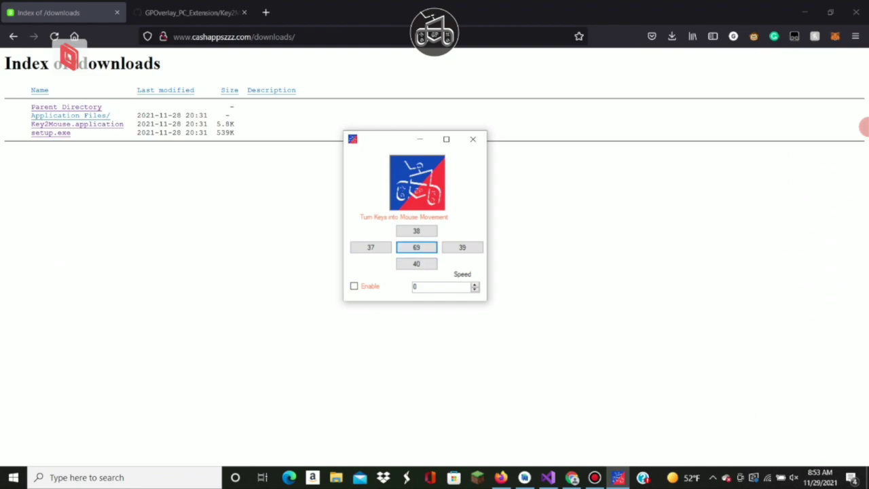
left_click(354, 286)
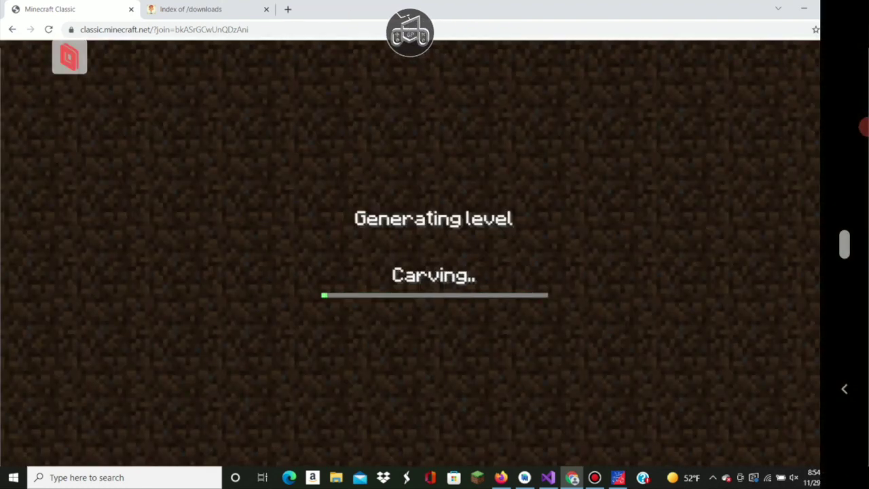
left_click(402, 52)
left_click(401, 49)
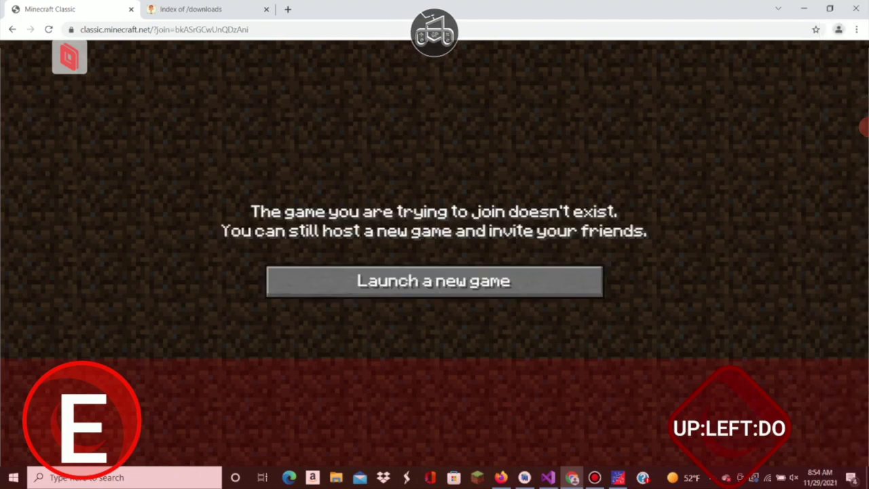
left_click_drag(251, 29, 153, 29)
key("BackSpace")
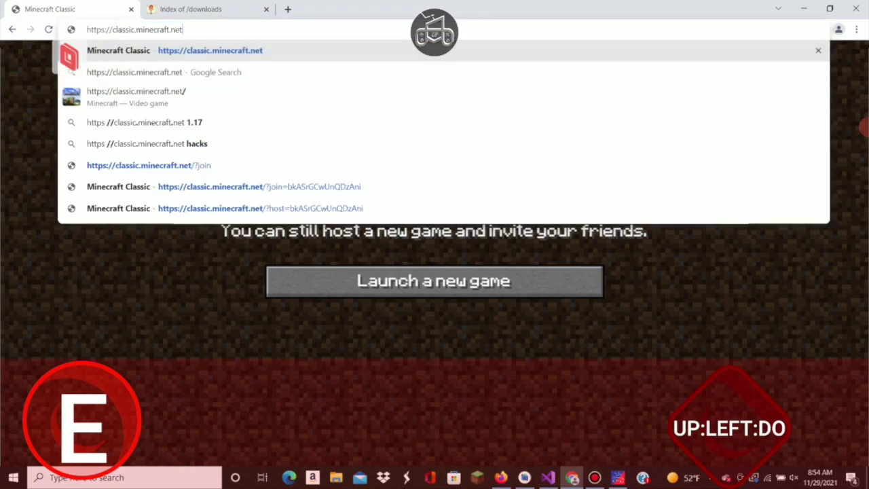
key("Return")
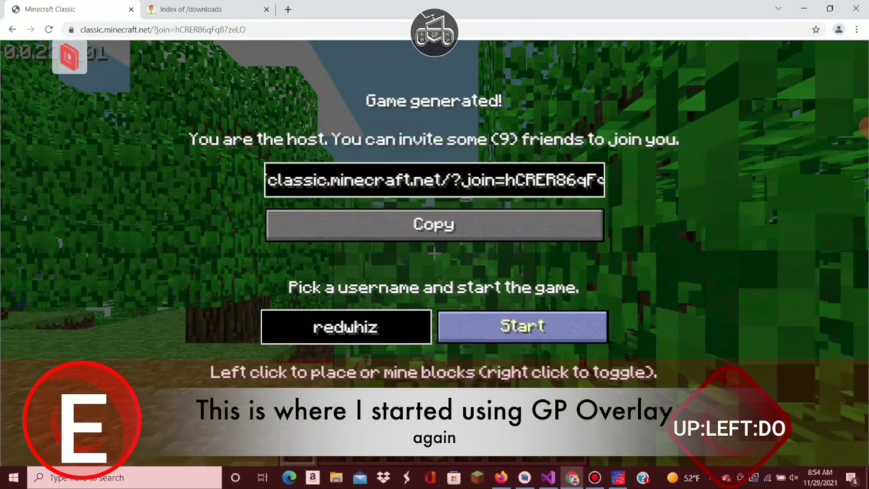
- Start the generated Minecraft Classic game and look around the world with the overlay joystick
left_click(522, 326)
key("w")
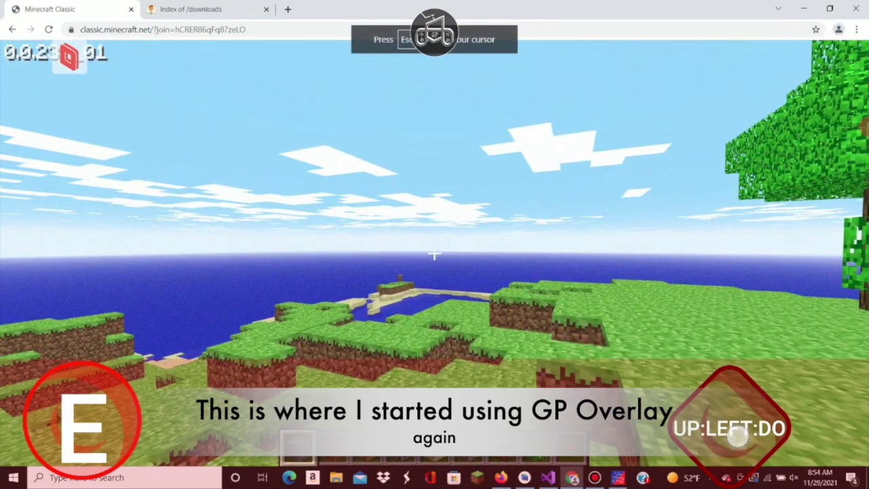
left_click_drag(737, 437, 663, 467)
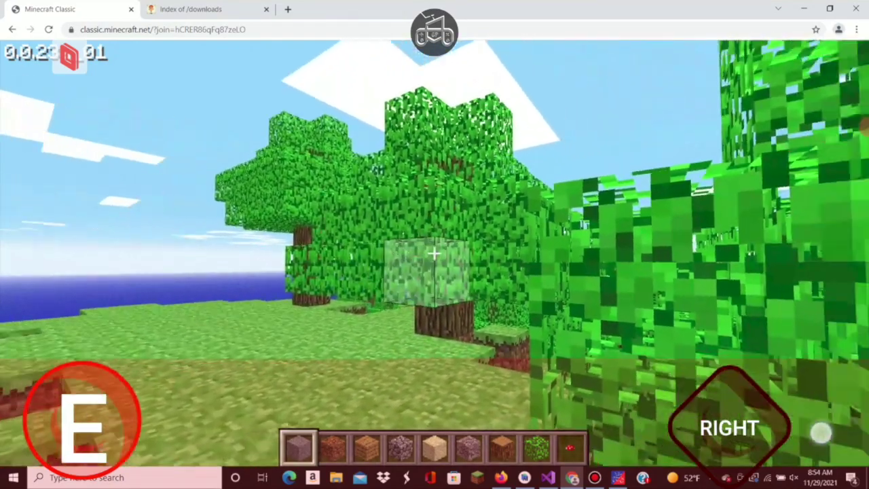
left_click(434, 253)
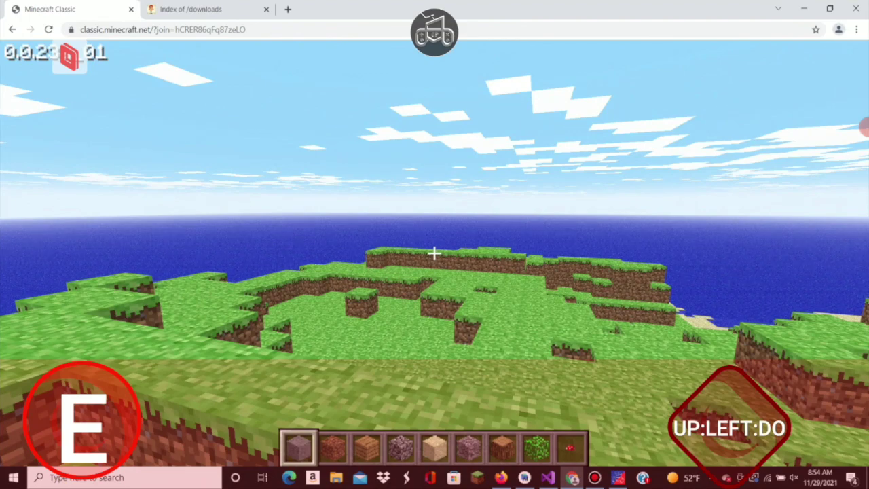
- Pause the game, minimize Chrome and move the Key2Mouse window to the right side of the desktop
key("Escape")
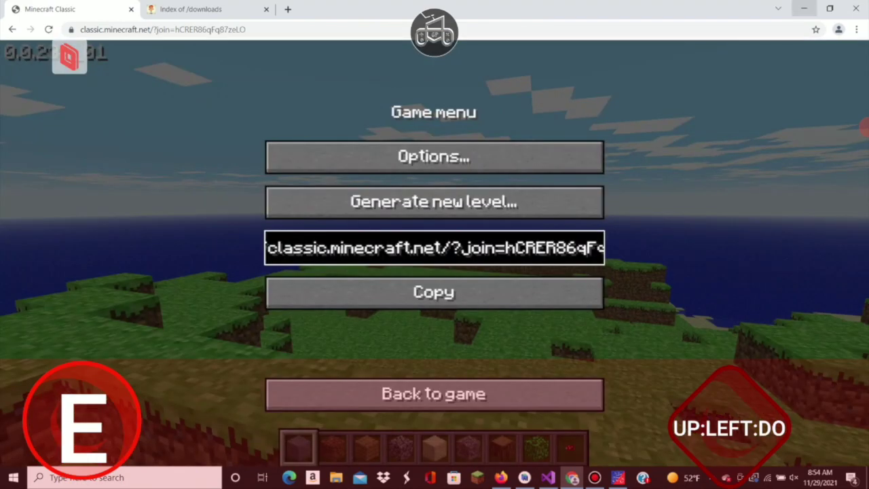
left_click(804, 8)
left_click(804, 12)
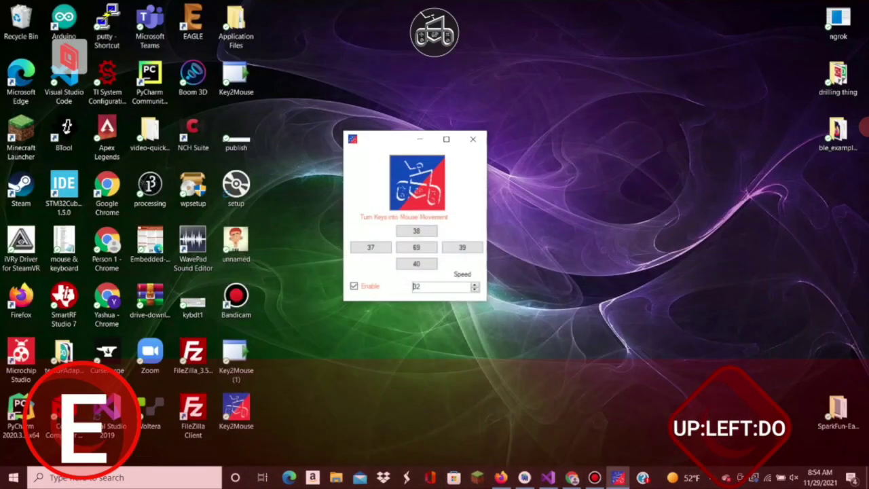
left_click_drag(400, 141, 757, 200)
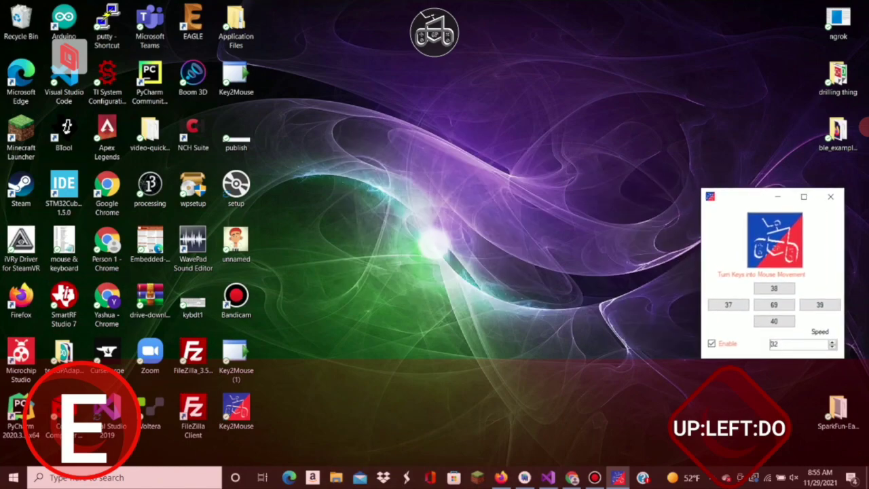
- Test the overlay joystick by moving the mouse pointer around the desktop in all four directions
key("Left")
key("Up")
key("Down")
key("Right")
key("Left")
key("Up")
key("Right")
key("Left")
key("Down")
key("Up")
key("Down")
key("Right")
key("Down")
key("Up")
key("Left")
key("Down")
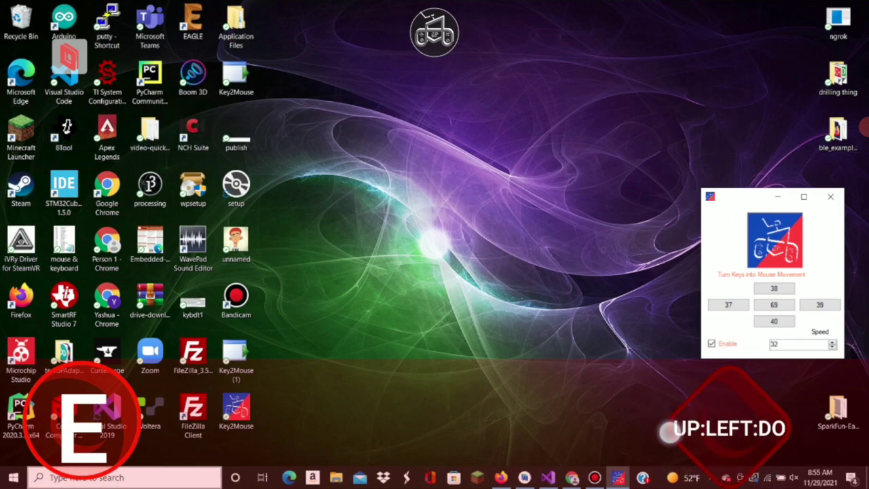
key("Up")
key("Right")
key("Right")
key("Left")
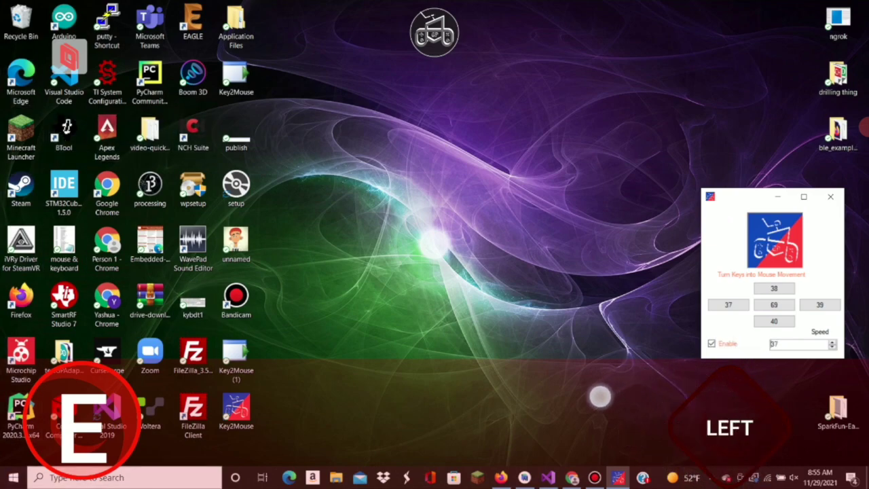
key("Up")
key("Left")
key("Right")
key("Left")
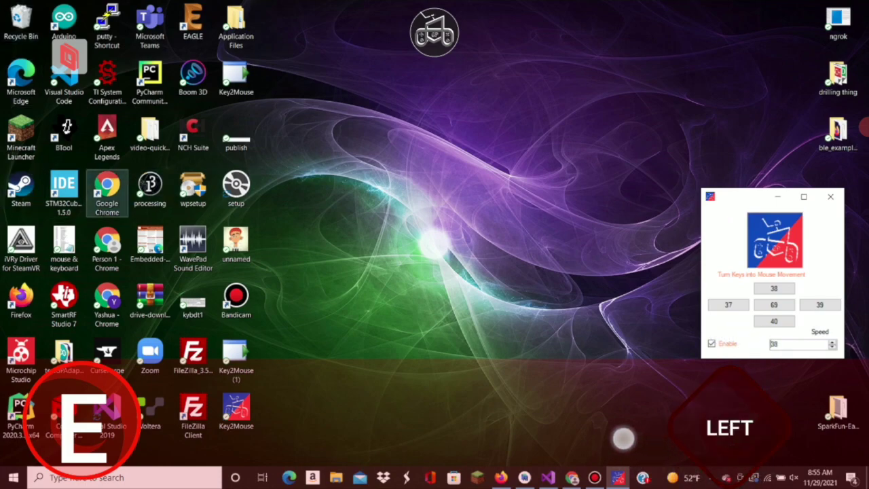
key("Right")
key("Down")
key("Up")
key("Right")
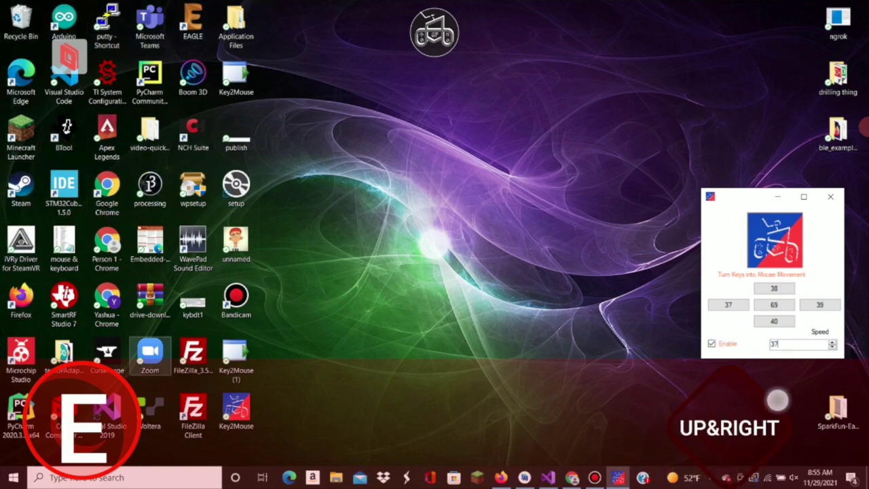
key("Left")
key("Up")
key("Right")
key("Up")
key("Left")
key("Down")
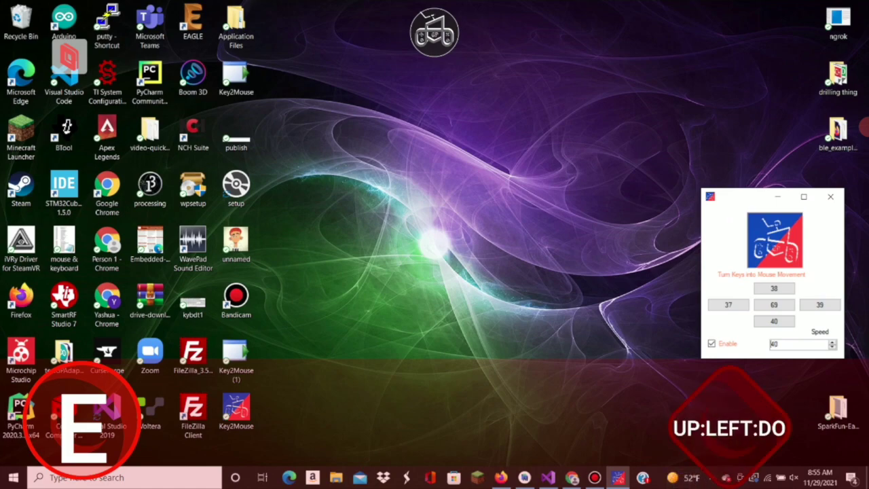
key("Down")
key("Left")
key("Up")
key("Left")
key("Down")
key("Up")
key("Left")
key("Down")
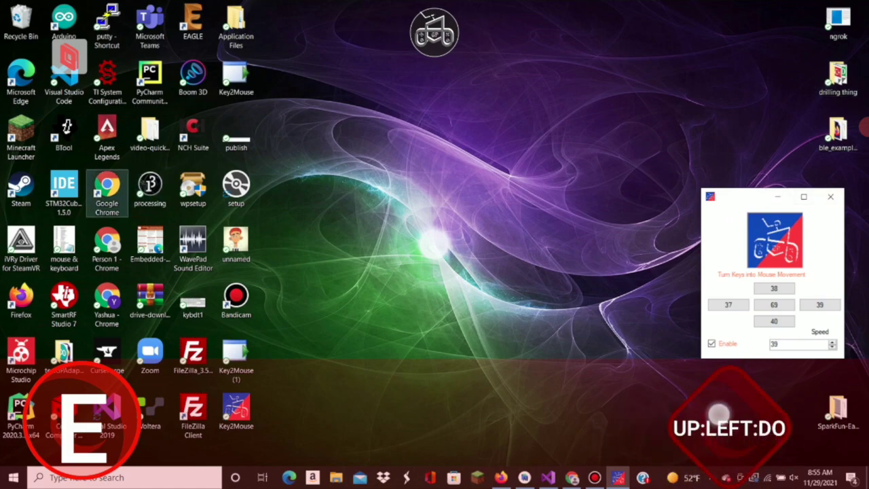
key("Right")
key("Up")
key("Left")
key("Down")
key("Left")
key("Up")
key("Left")
key("Down")
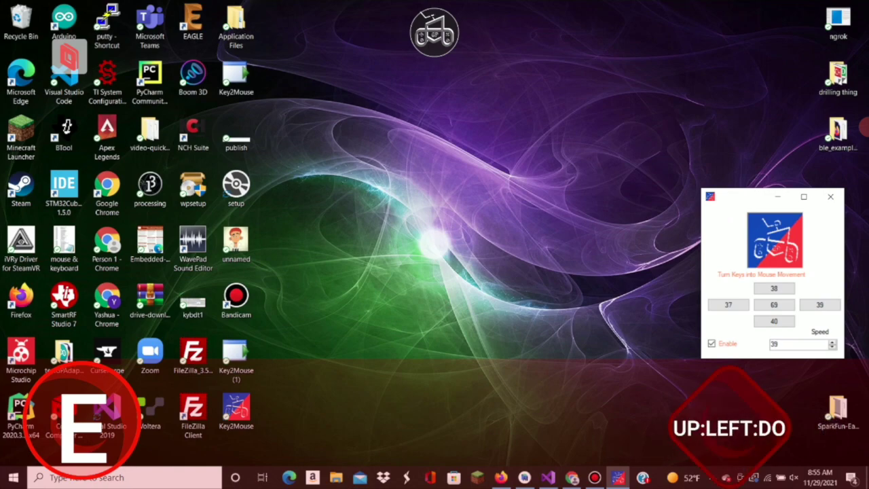
left_click(865, 127)
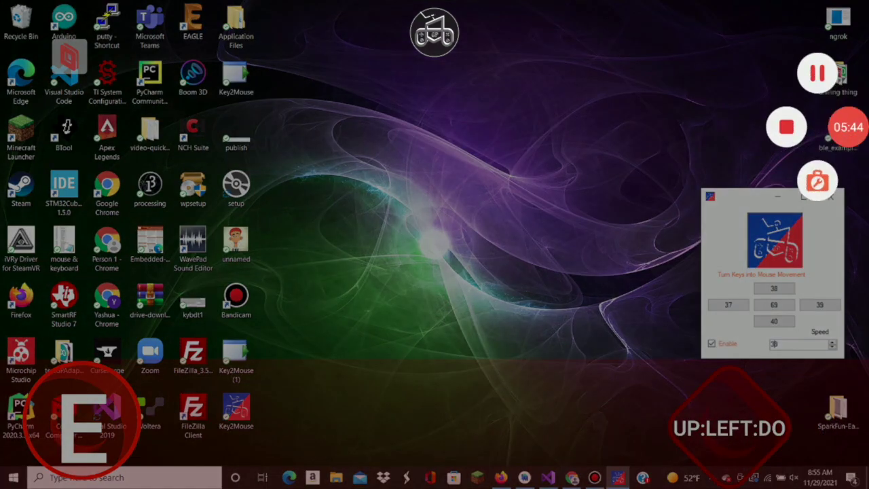